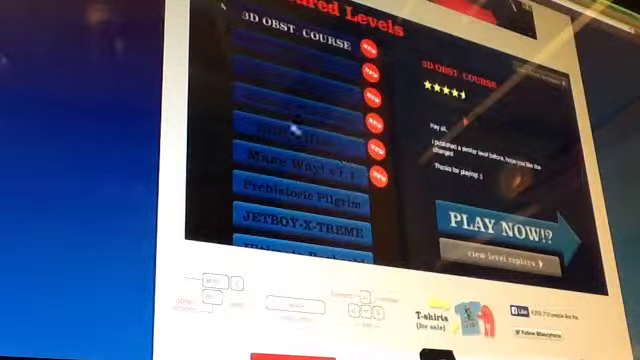
scroll(310, 170, "down", 5)
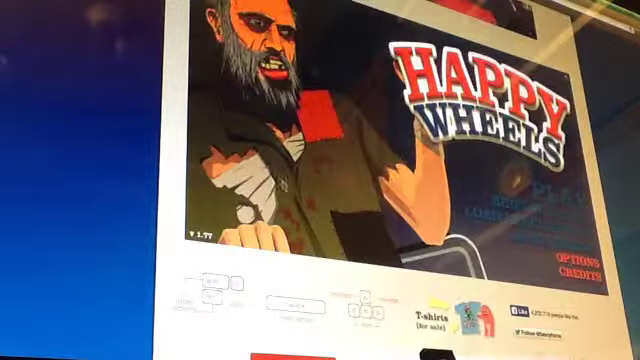
Step: Open the browser of user-submitted levels to look for pogo jump levels
left_click(510, 200)
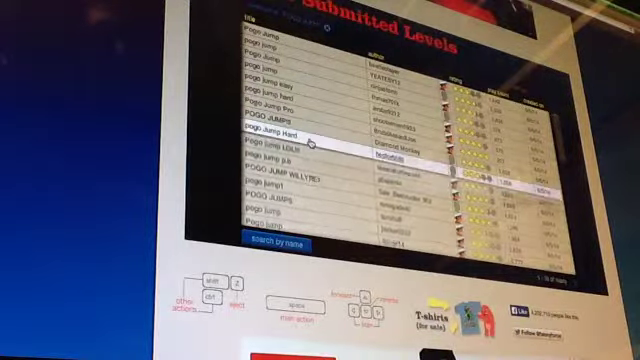
Step: Expand the chosen pogo jump level's row to show its details
left_click(311, 144)
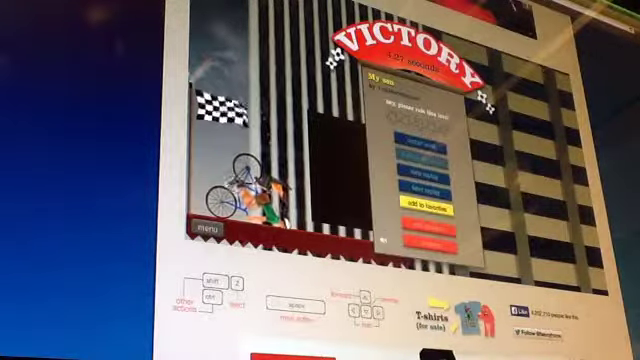
Step: Exit the finished level to the menu and expand the 'My Song + Bubble YH2' row
left_click(430, 232)
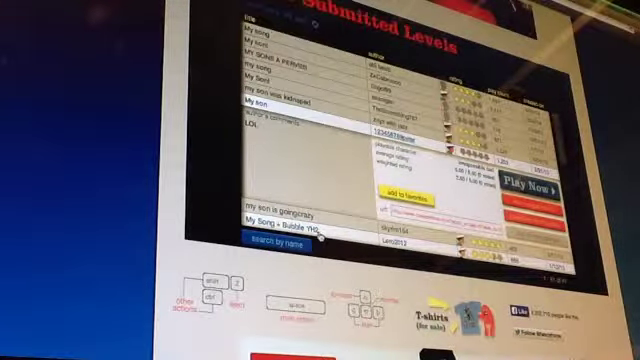
left_click(330, 230)
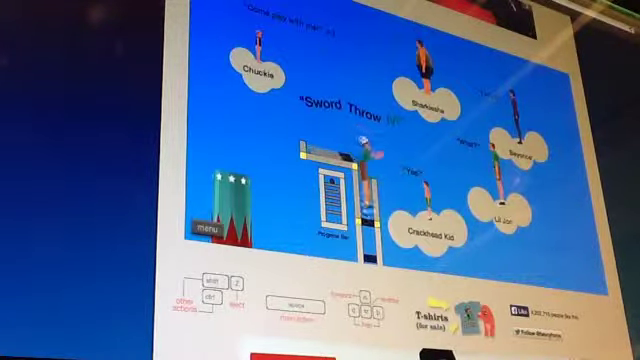
Step: Pause Sword Throw IV and exit back to the submitted levels browser
left_click(210, 228)
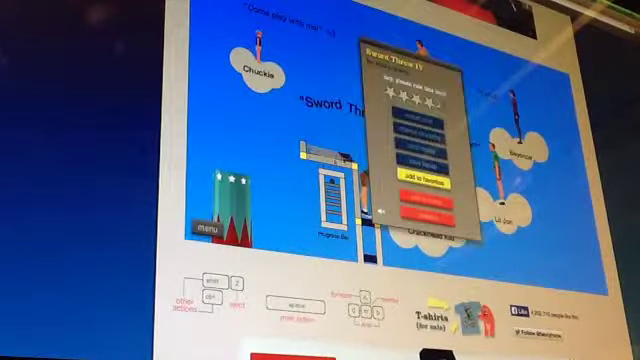
left_click(380, 212)
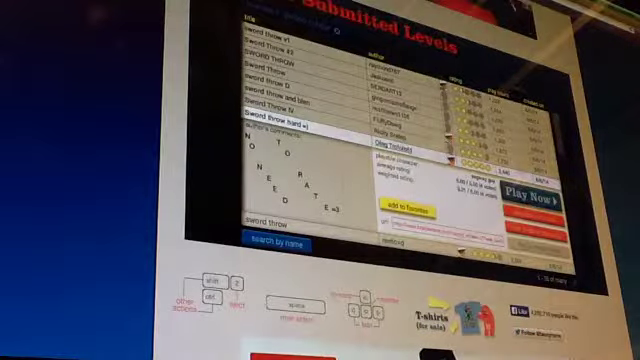
scroll(450, 150, "down", 3)
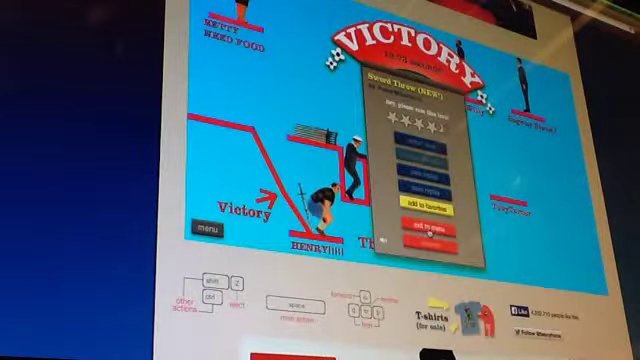
Step: Leave the Sword Throw Victory panel via the main menu button
left_click(380, 240)
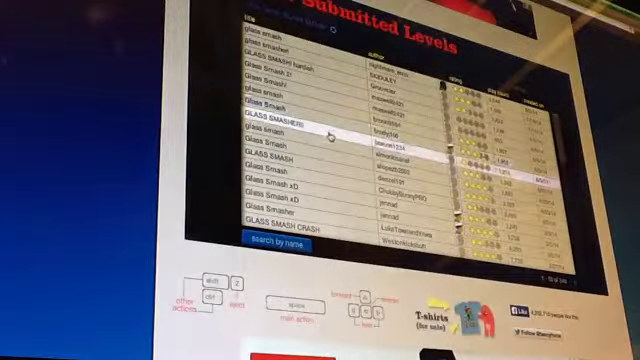
Step: Launch the GLASS SMASHER! level with Play Now
left_click(330, 138)
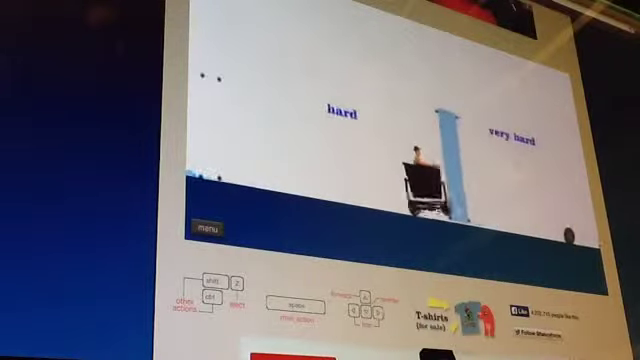
key("Up")
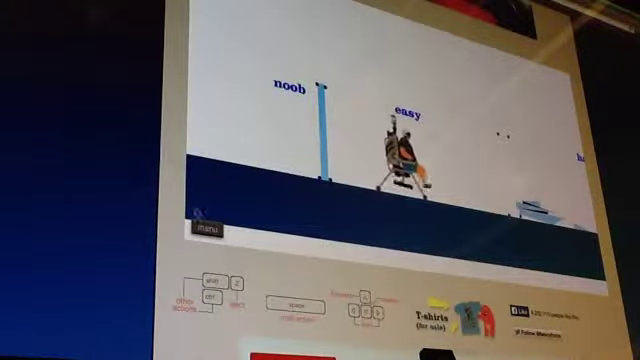
Step: Pause the glass smash run with Esc and restart it with R
key("Escape")
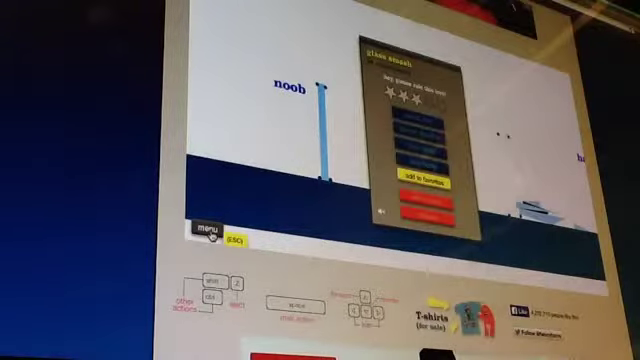
key("r")
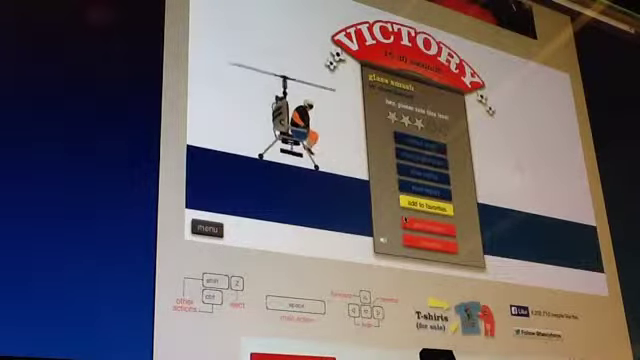
Step: Leave the Victory screen for the Glass Smash search results list
left_click(423, 227)
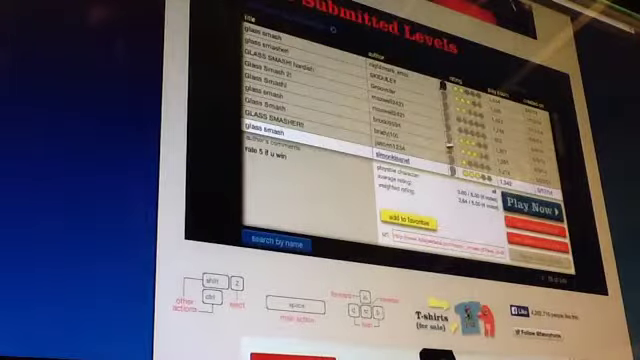
scroll(380, 150, "down", 5)
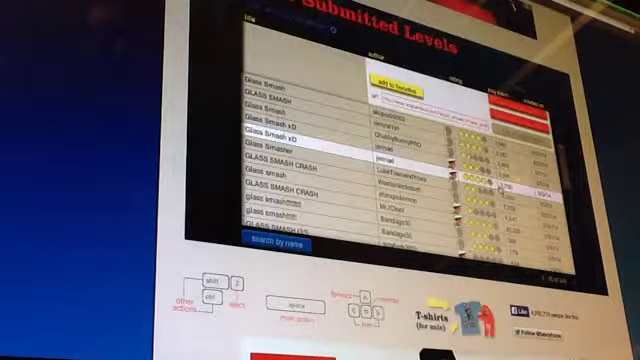